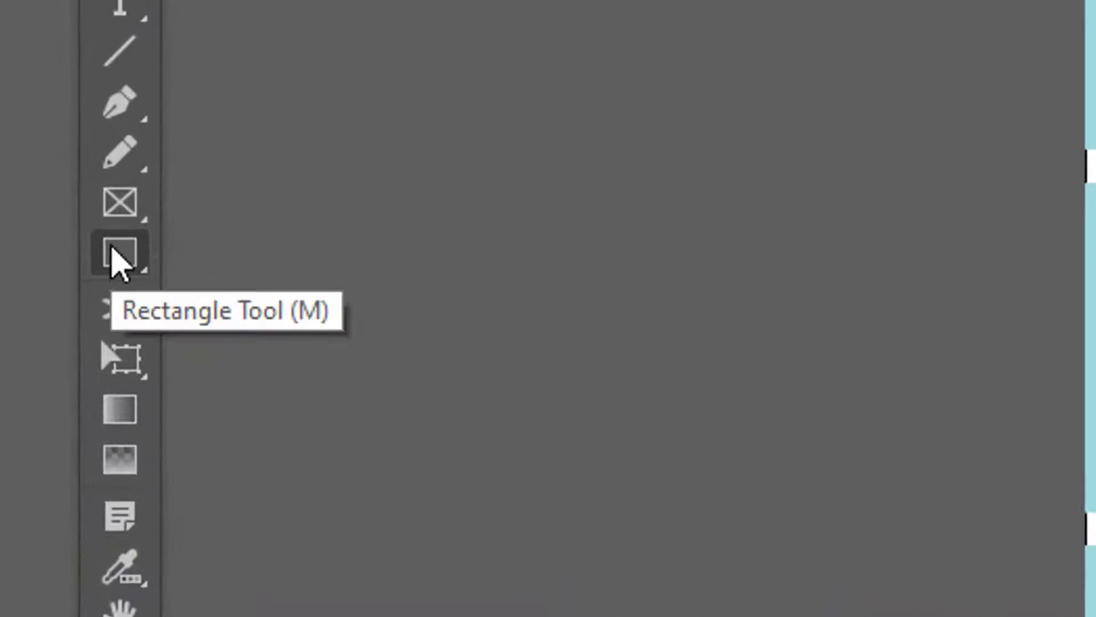
Draw a 106.5 × 40 mm frame beside Graphic Design and Concept with black stroke and [Paper] fill
left_click(89, 234)
left_click_drag(424, 135, 785, 270)
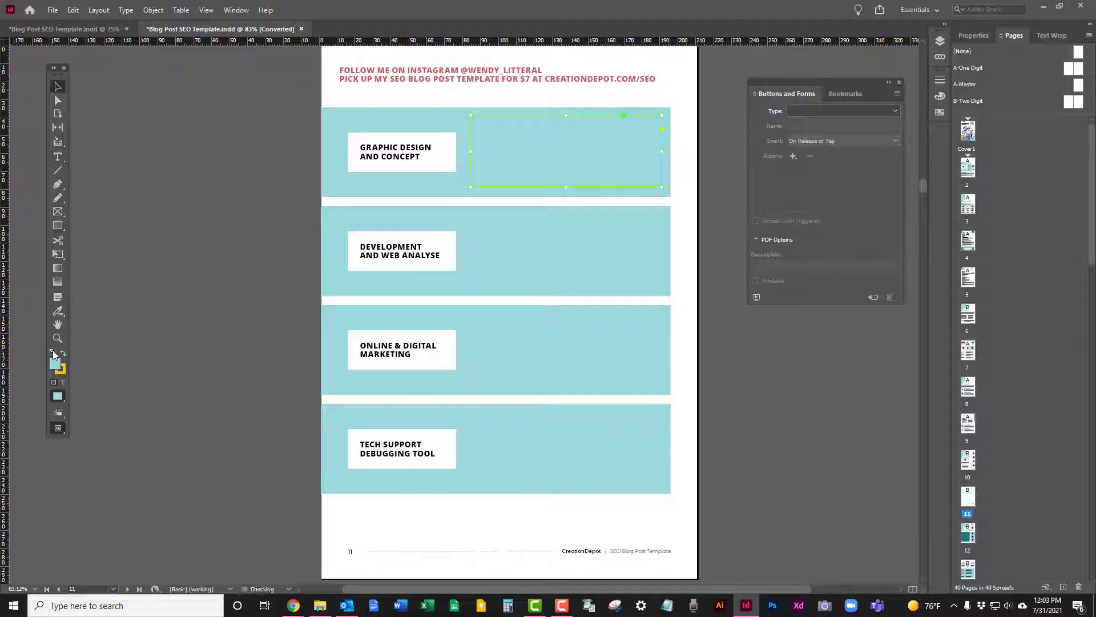
key("d")
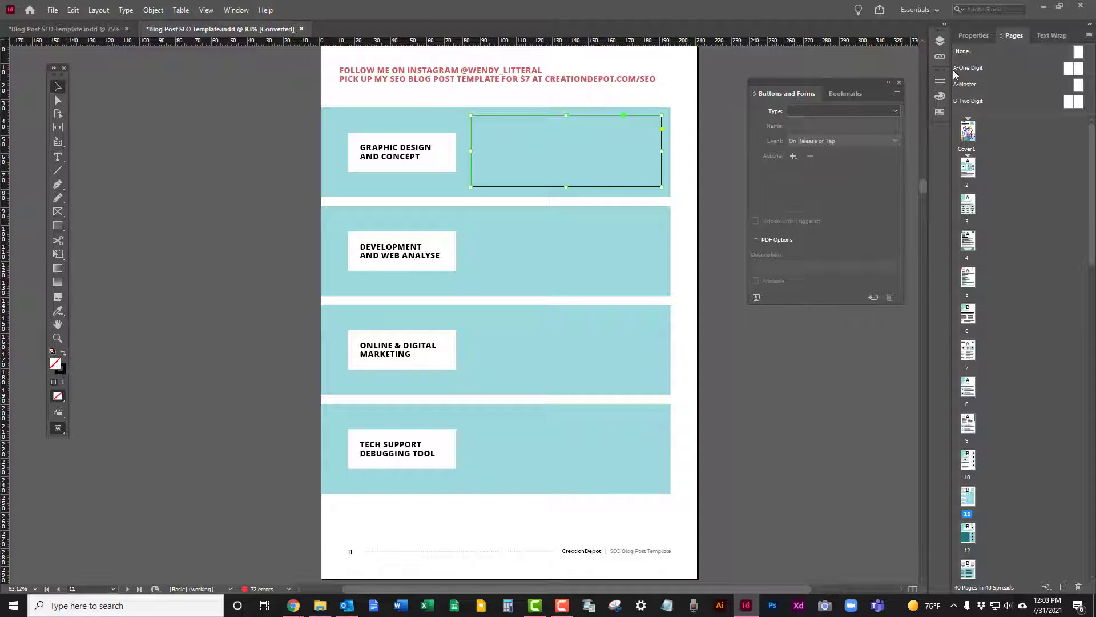
left_click(941, 113)
left_click(823, 138)
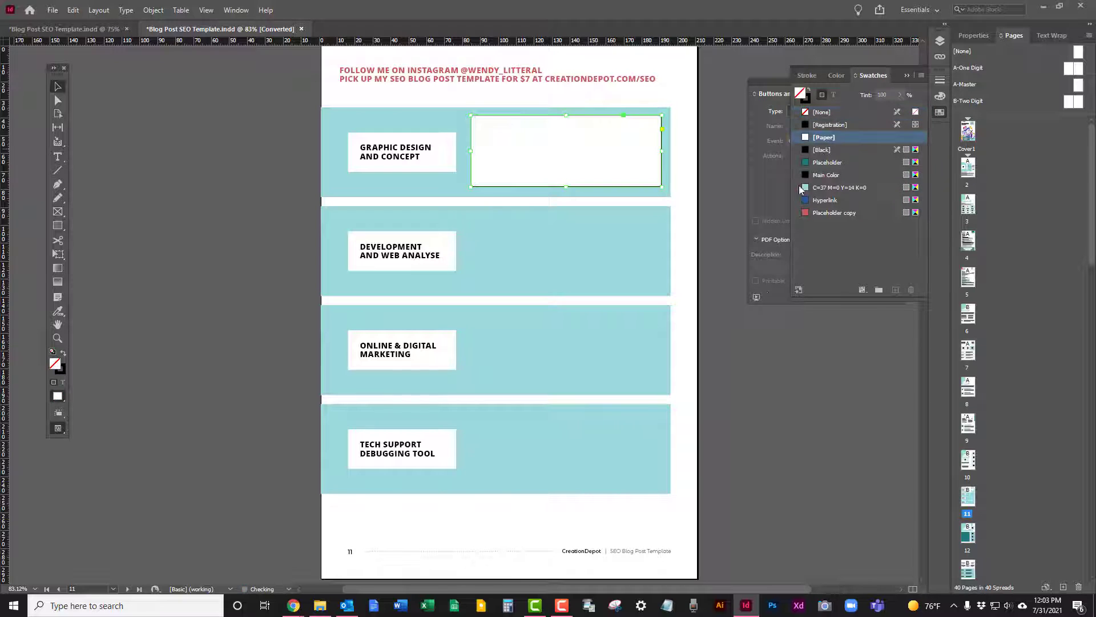
left_click(757, 363)
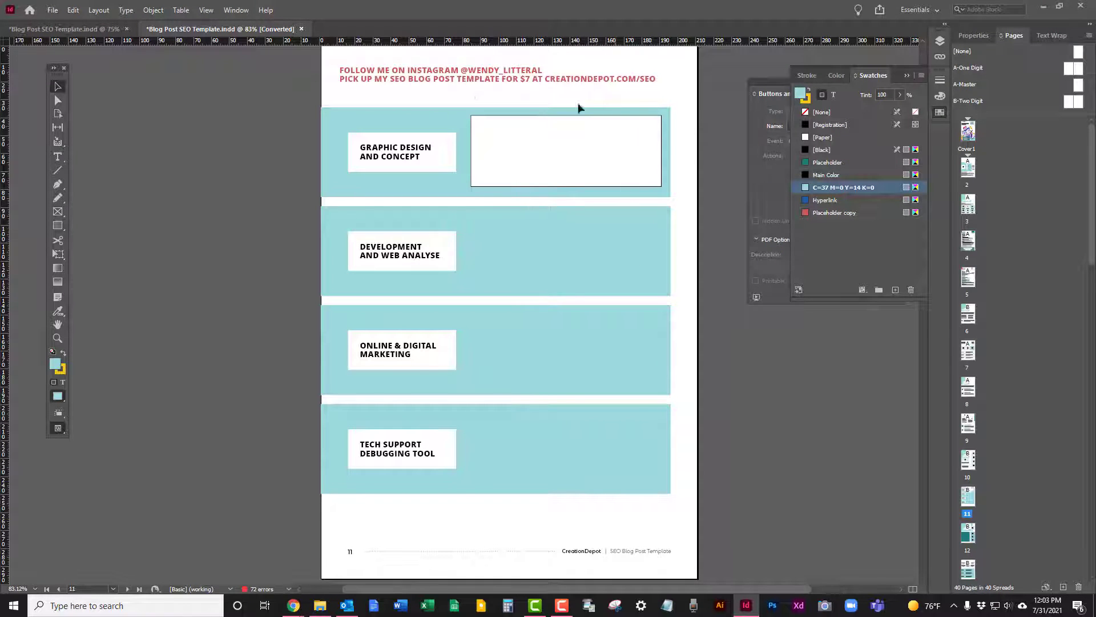
left_click(580, 157)
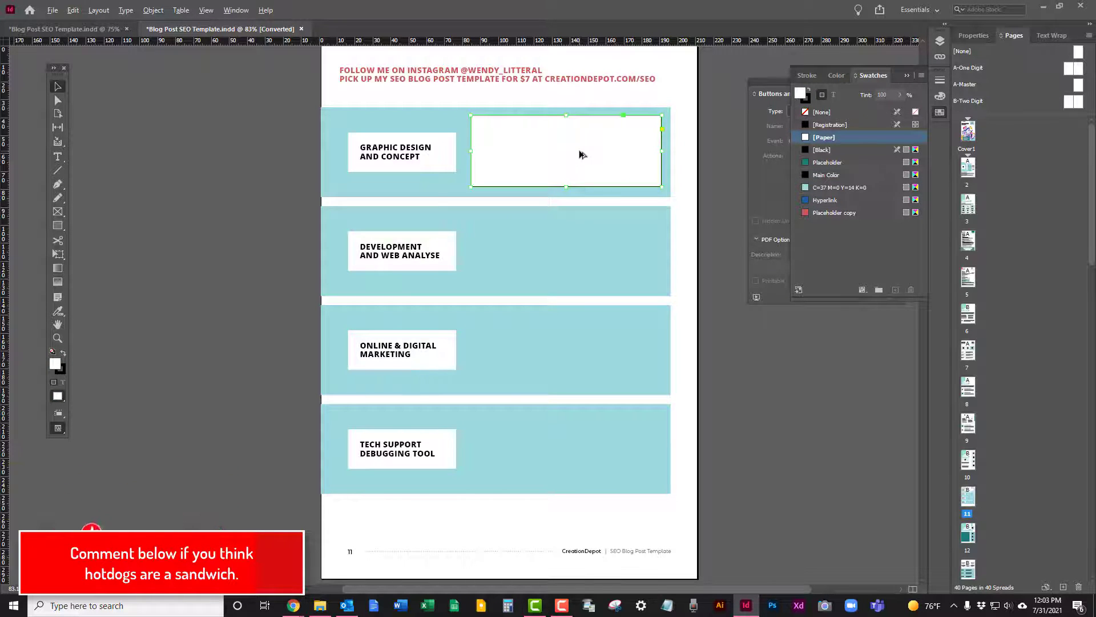
Duplicate the white box into row two, then copy both boxes into rows three and four
left_click_drag(580, 155, 582, 252)
left_click(571, 163, "shift")
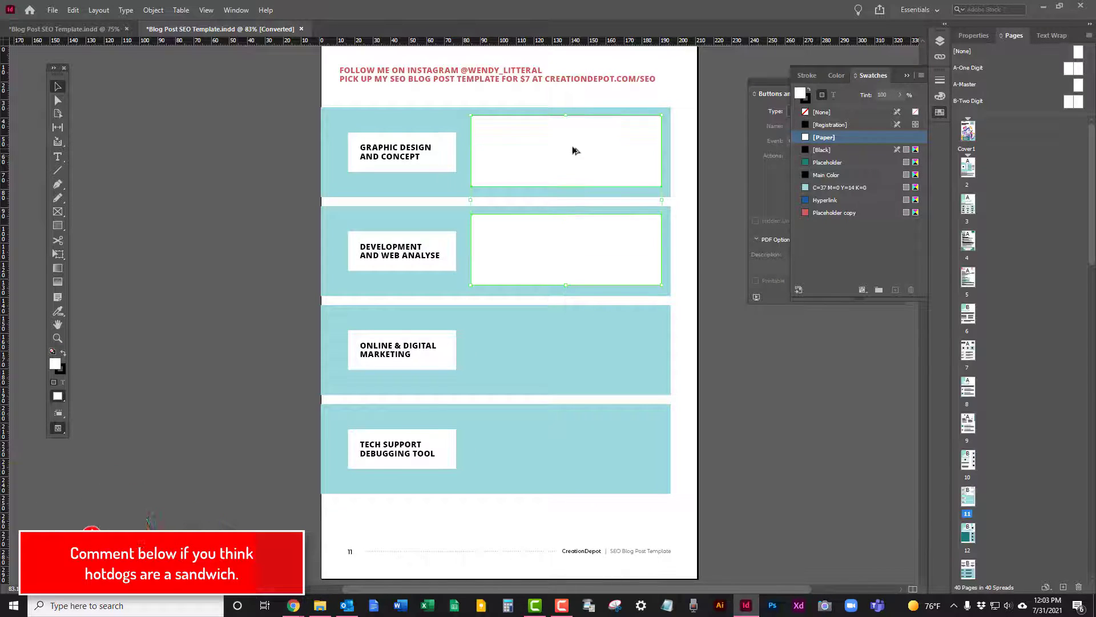
left_click_drag(574, 150, 585, 346)
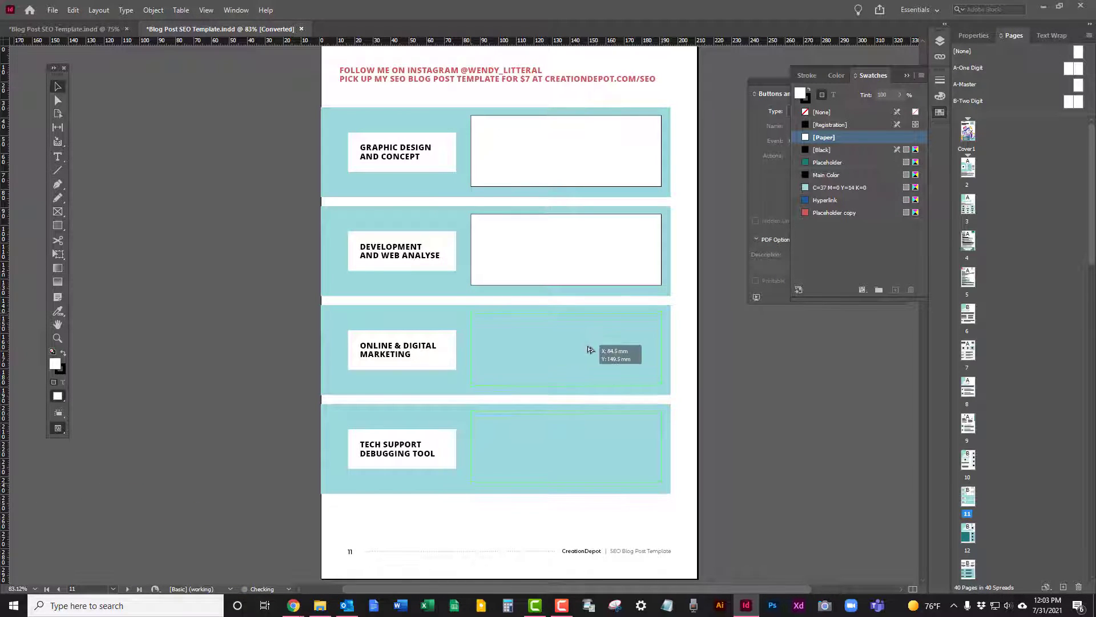
left_click(681, 249)
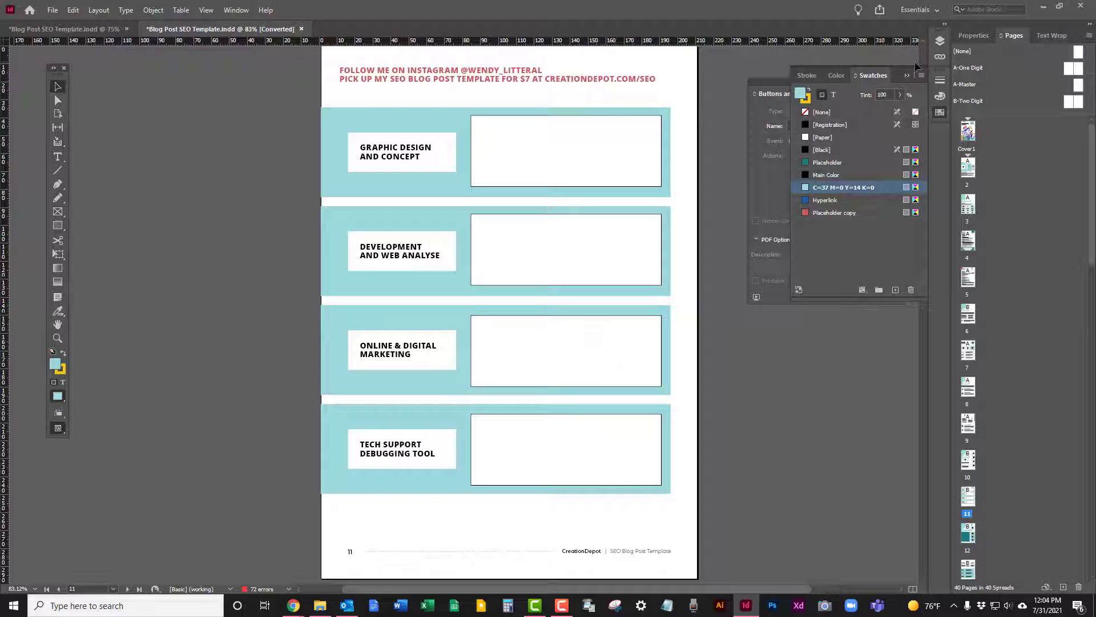
Collapse Swatches, show the Buttons and Forms panel, and select the top row's white box
left_click(909, 76)
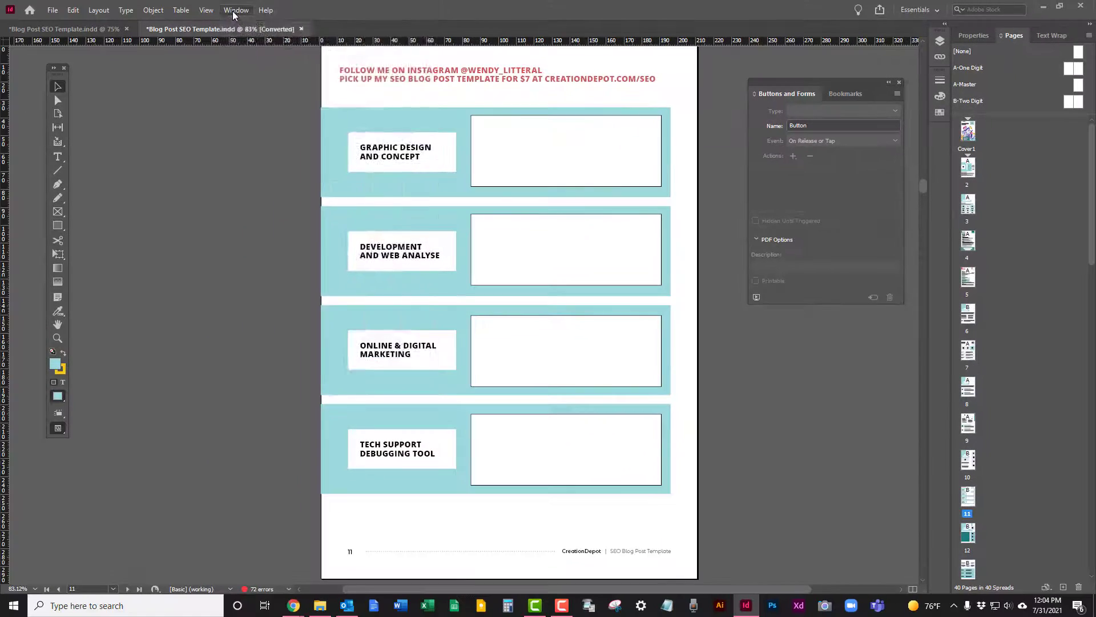
left_click(233, 11)
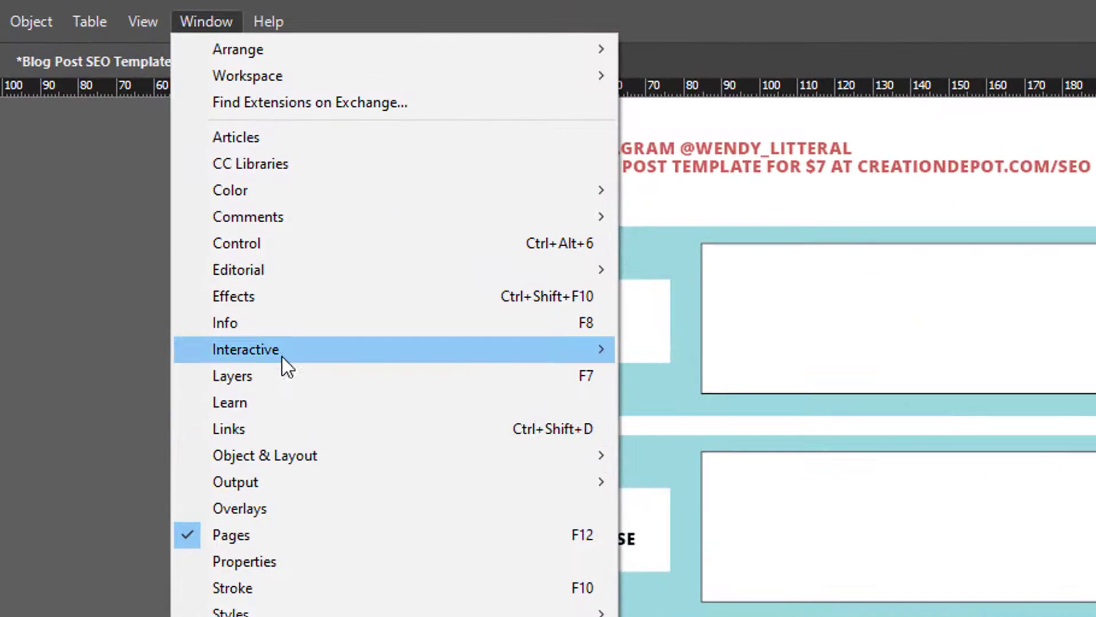
mouse_move(272, 166)
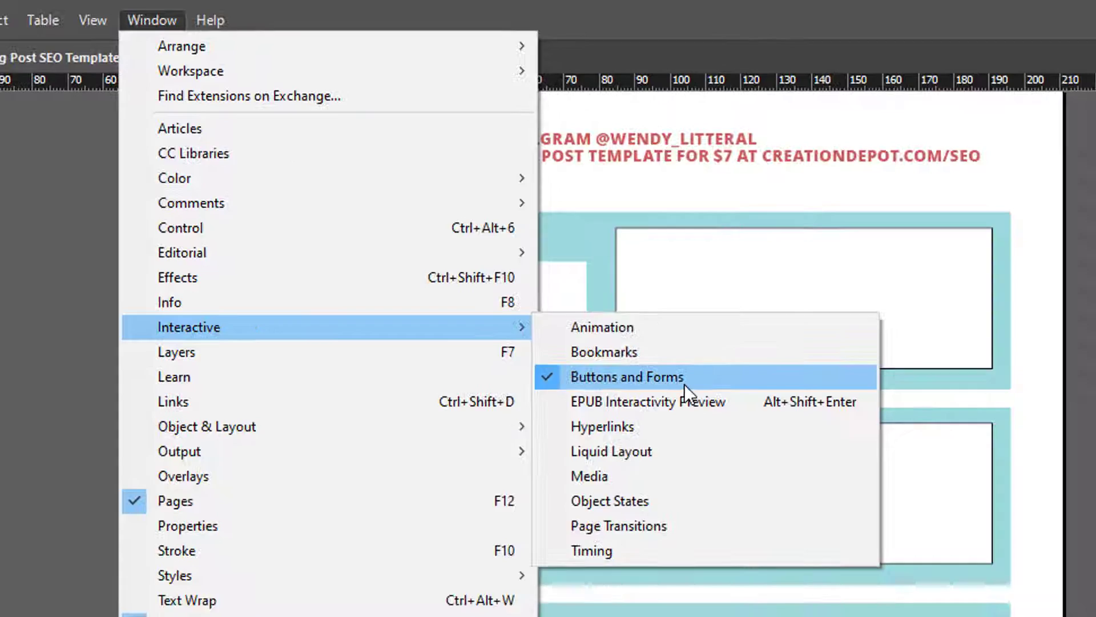
left_click(775, 409)
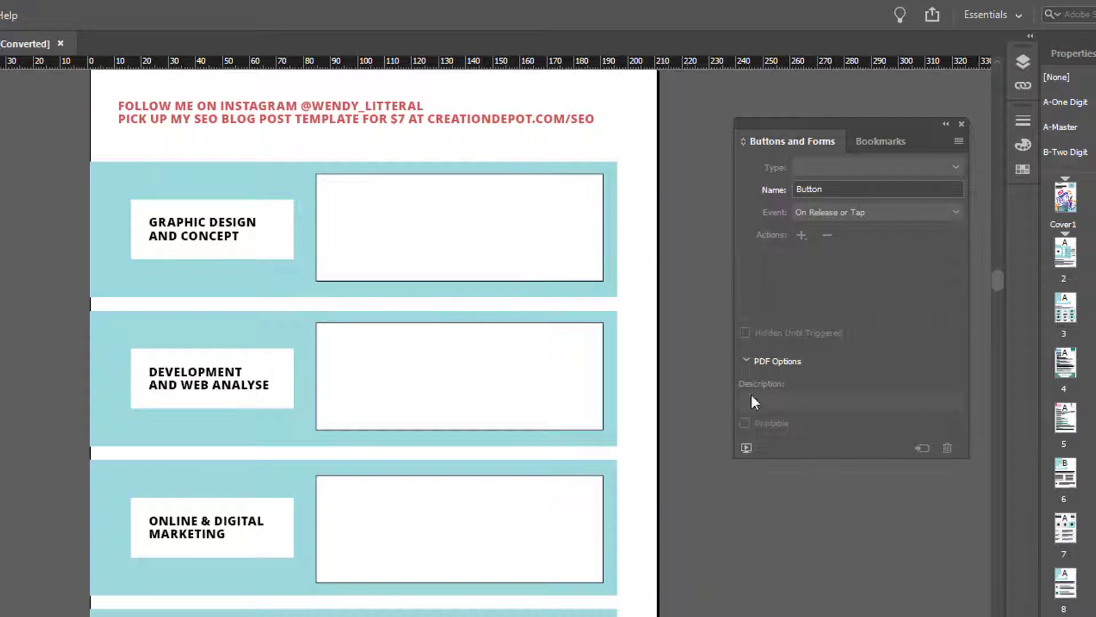
left_click(442, 251)
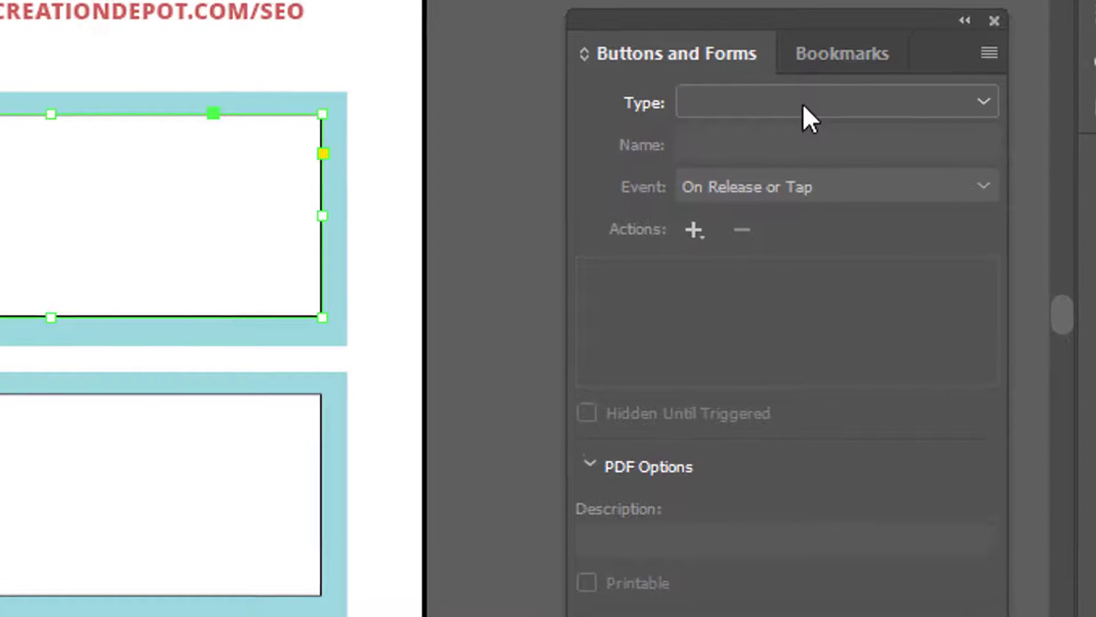
Set the top box's form type to Text Field and name it Field1
left_click(803, 104)
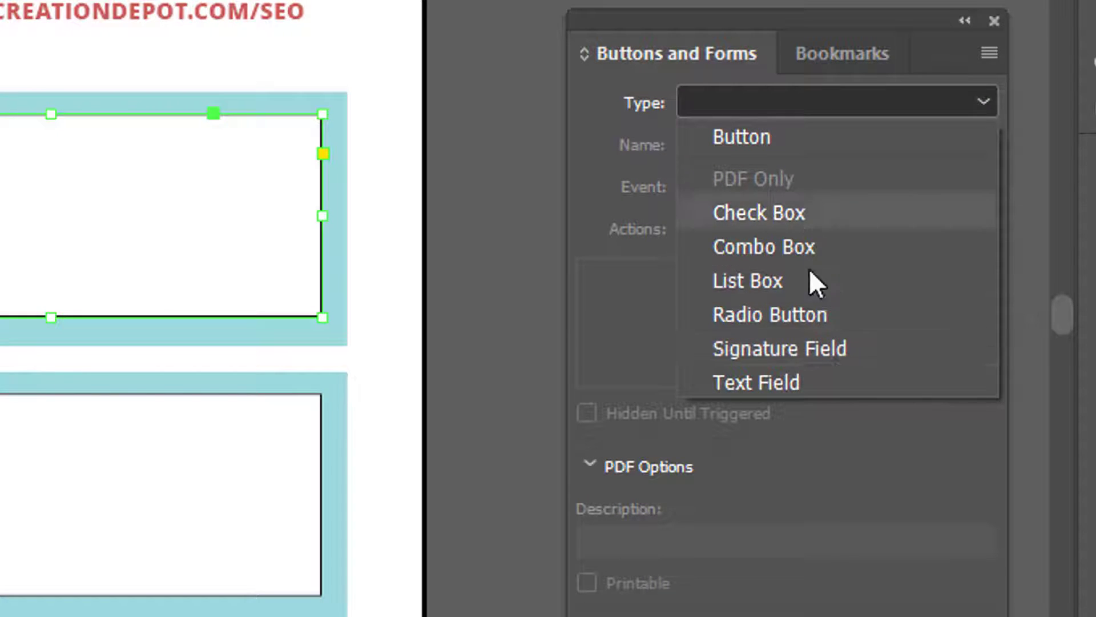
left_click(798, 378)
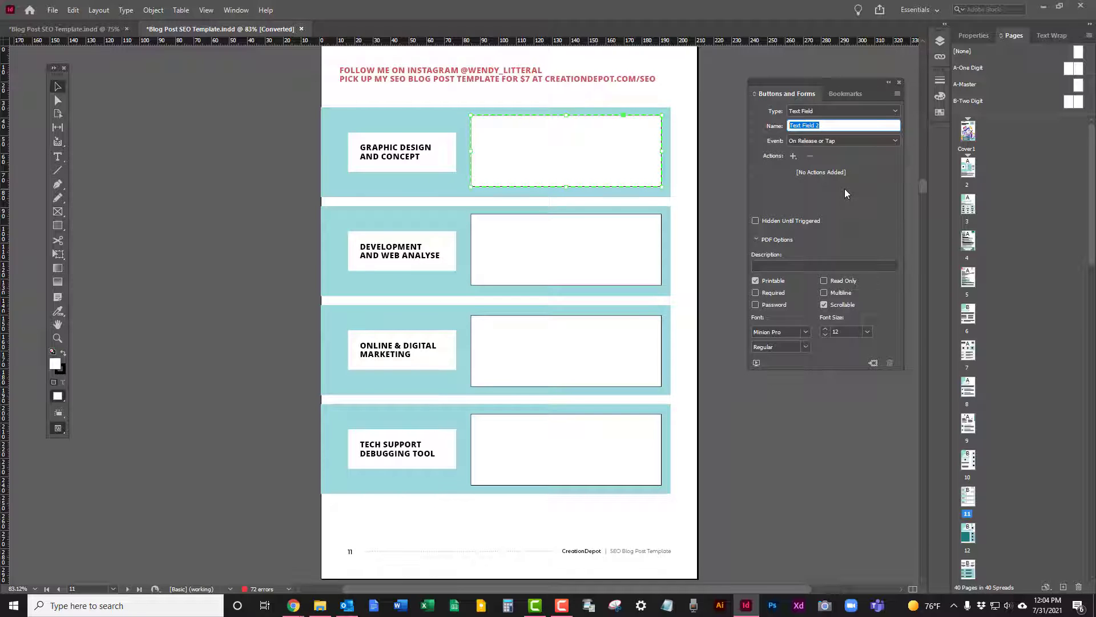
type("Field1")
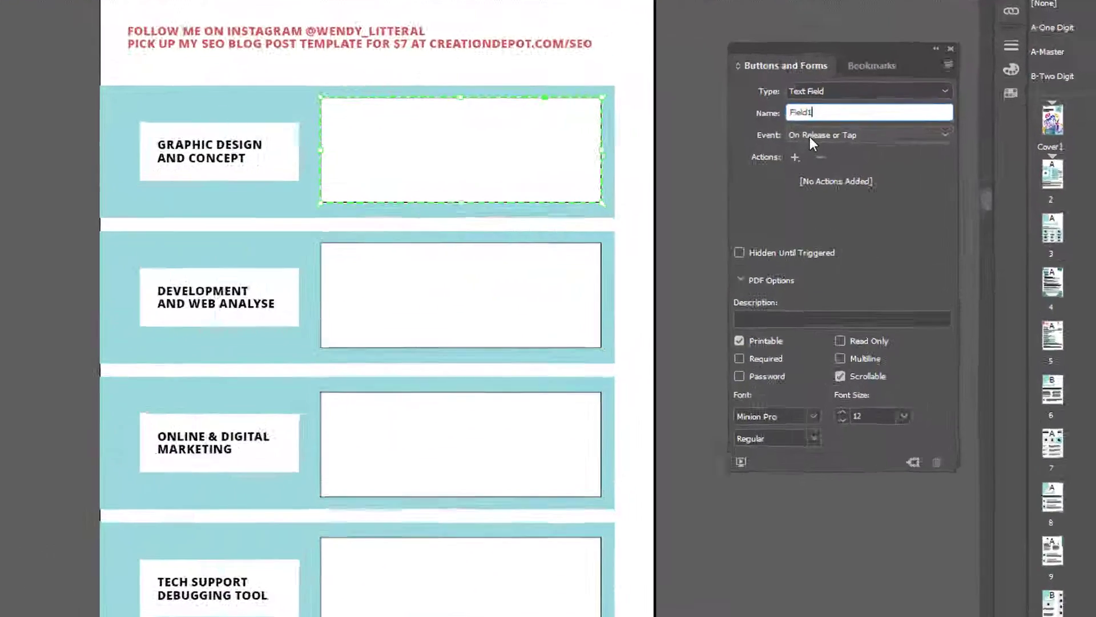
Set Field1's event to On Click and tick Multiline under PDF Options
left_click(803, 141)
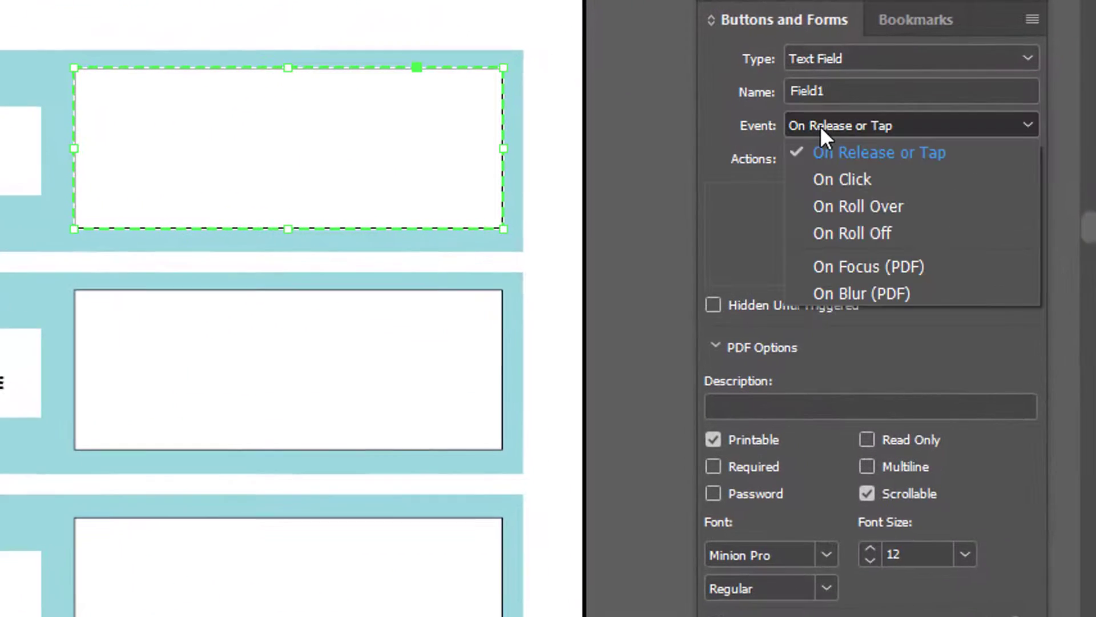
left_click(844, 182)
left_click(619, 220)
left_click(327, 153)
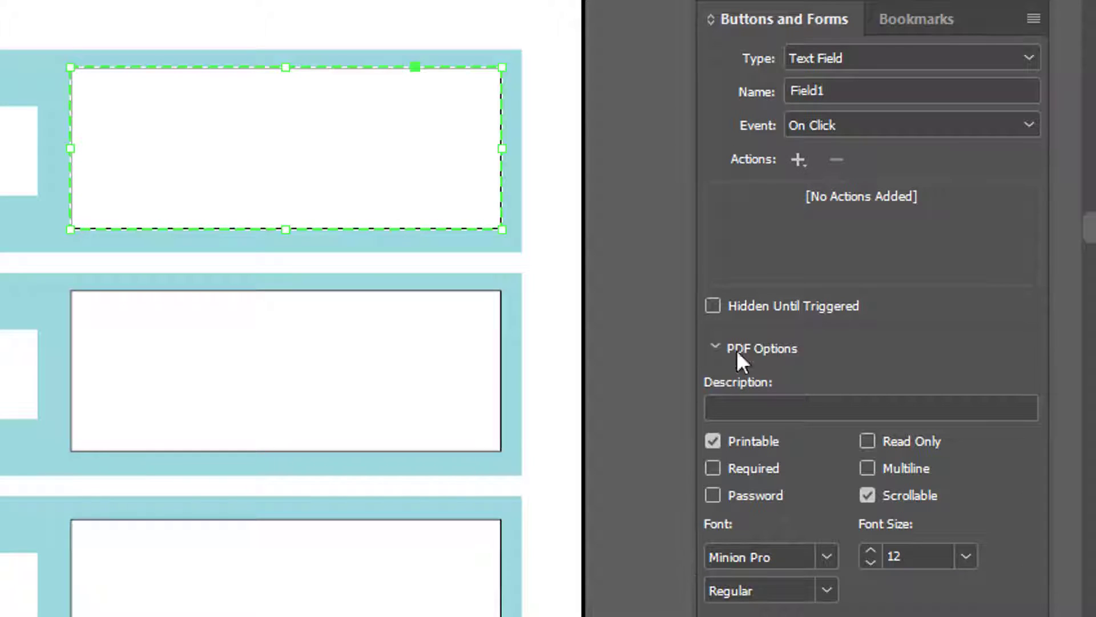
left_click(907, 470)
left_click(599, 337)
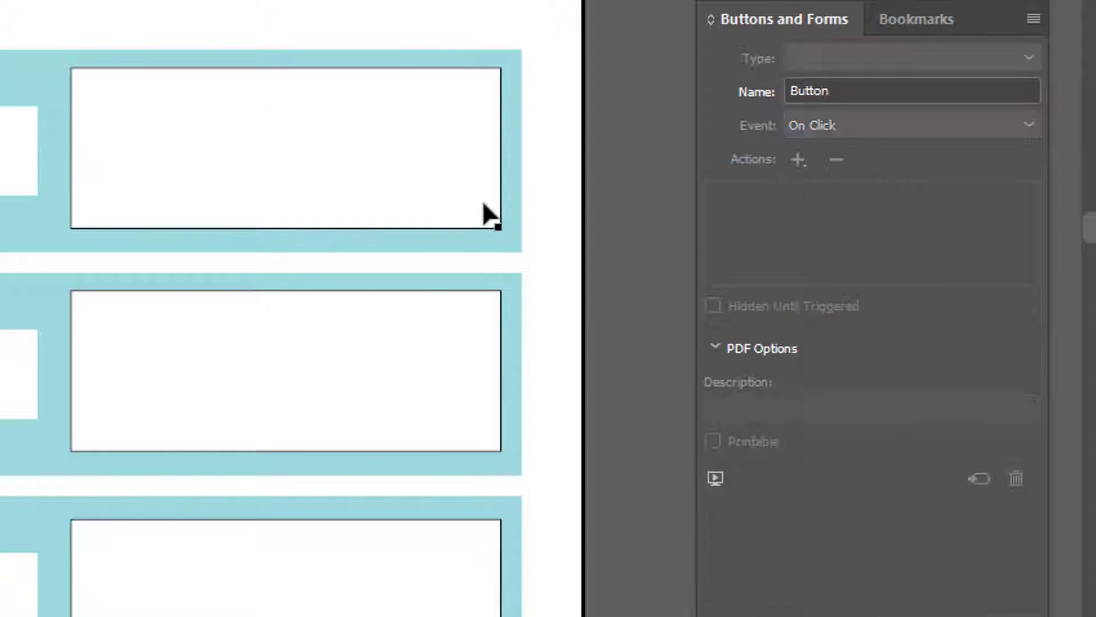
left_click(431, 354)
left_click(908, 58)
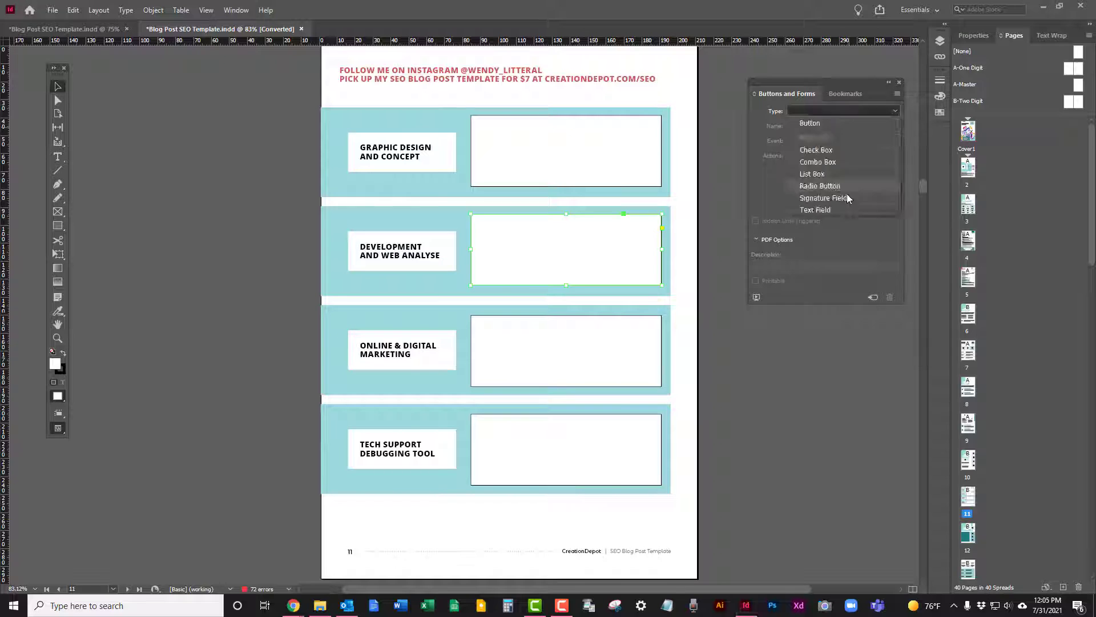
left_click(826, 302)
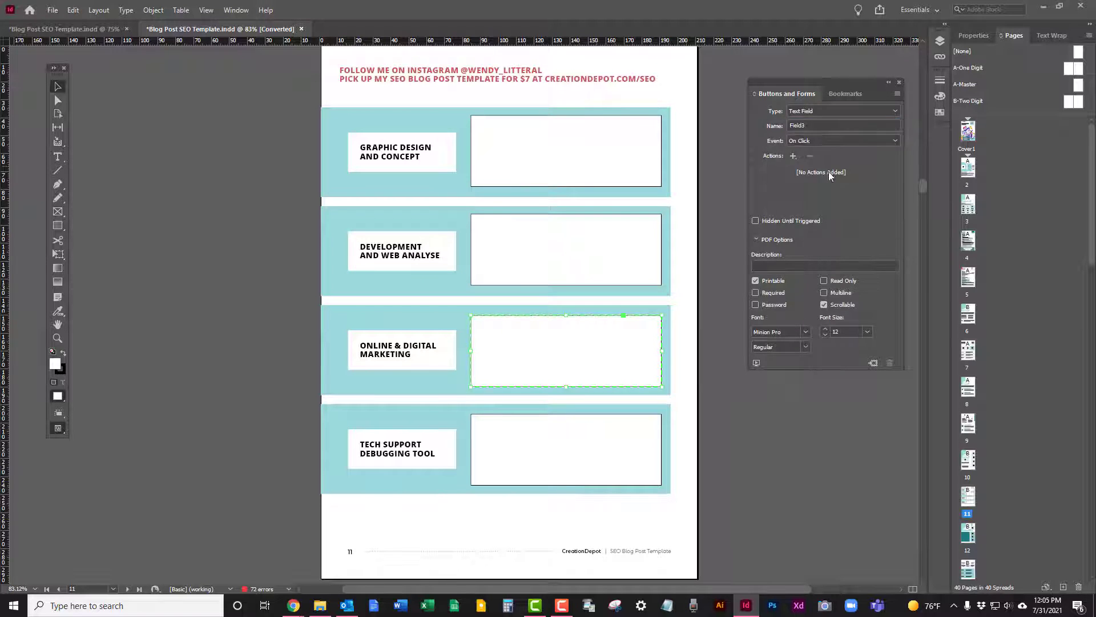
left_click(629, 449)
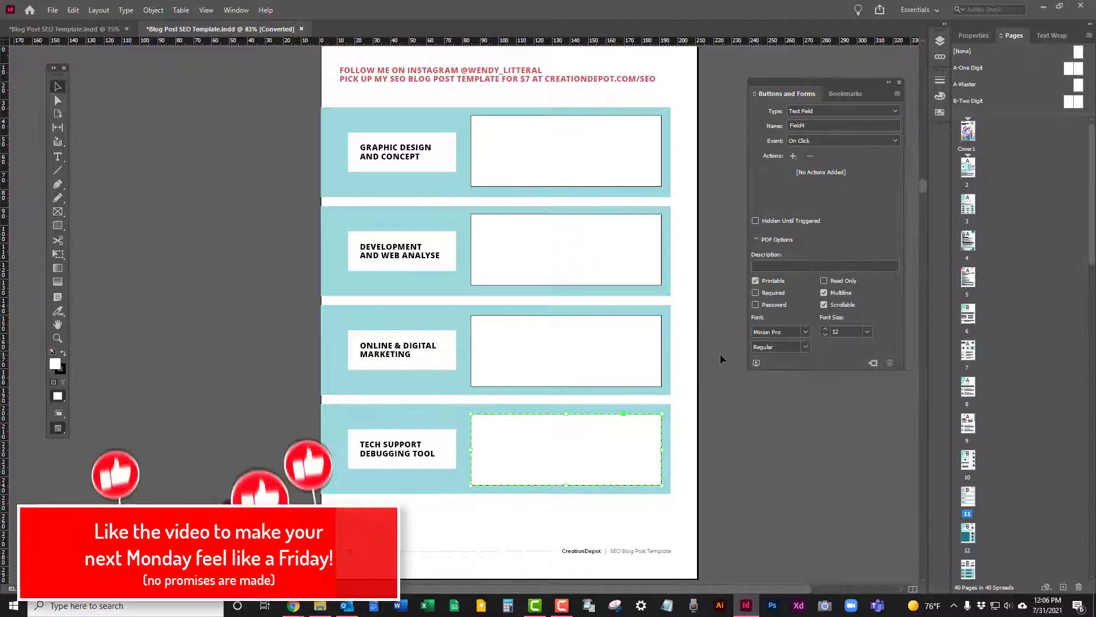
left_click(710, 345)
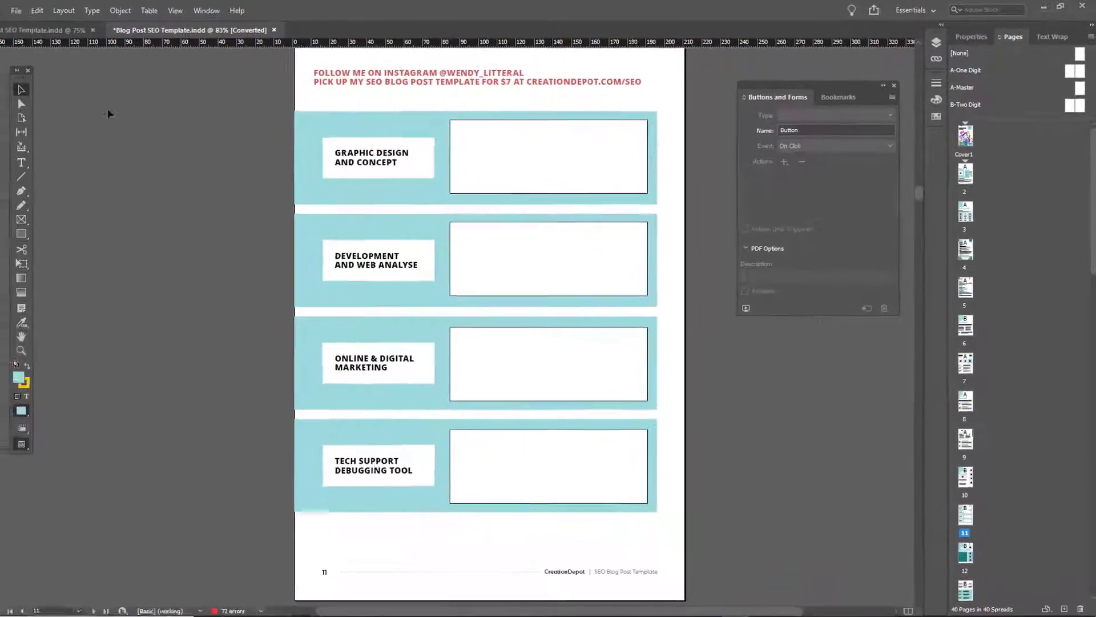
Export as Adobe PDF (Interactive) named SEO Worksheet into a new Desktop folder, Test file here
left_click(16, 10)
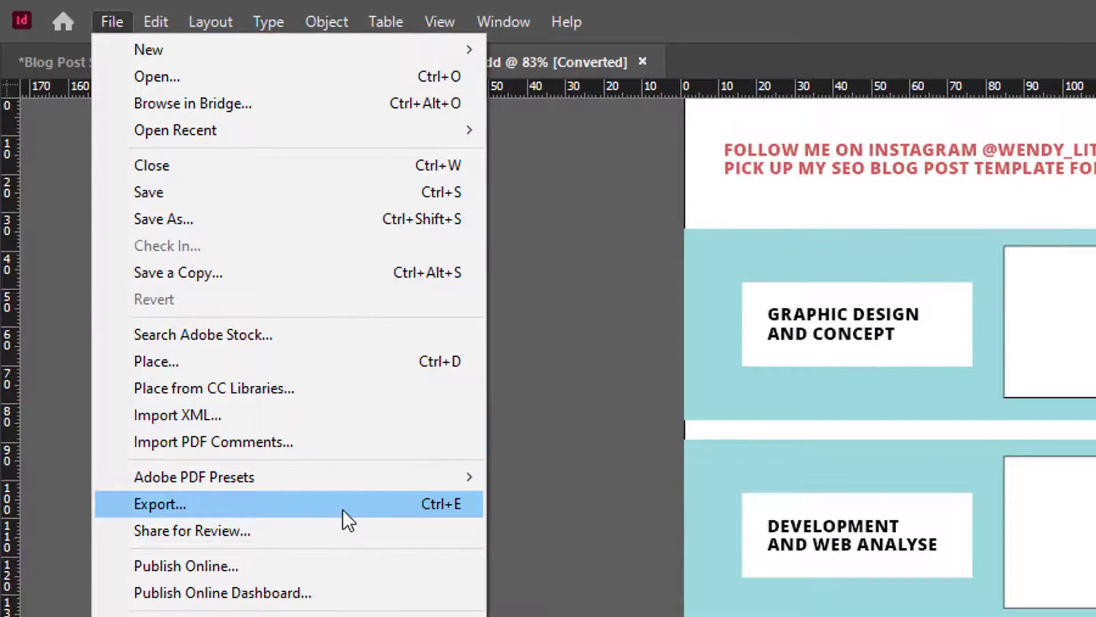
left_click(343, 510)
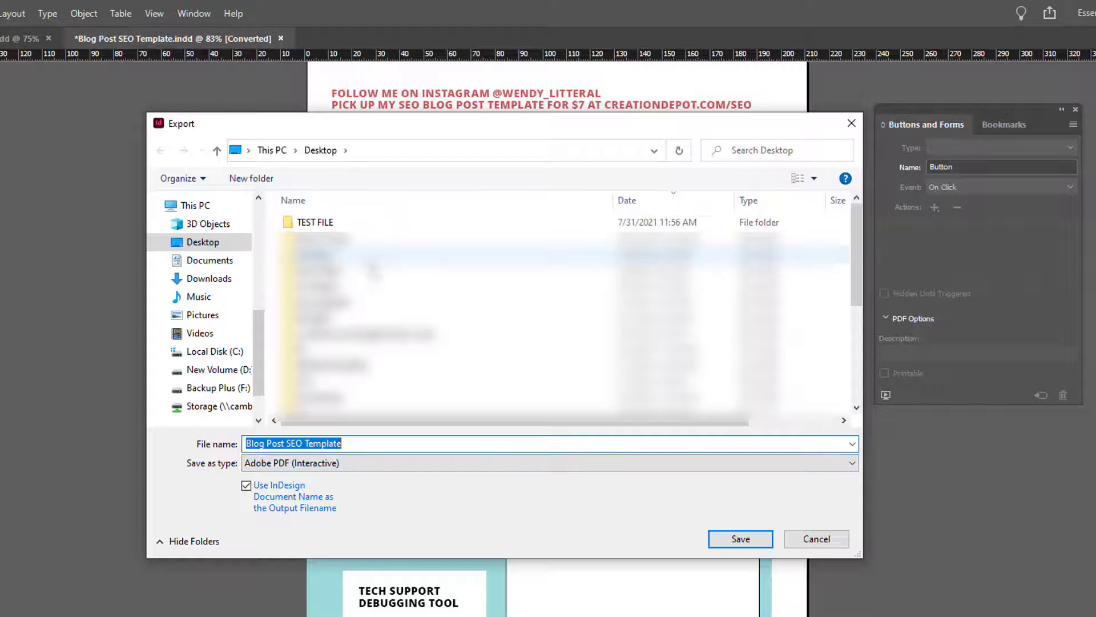
left_click(269, 179)
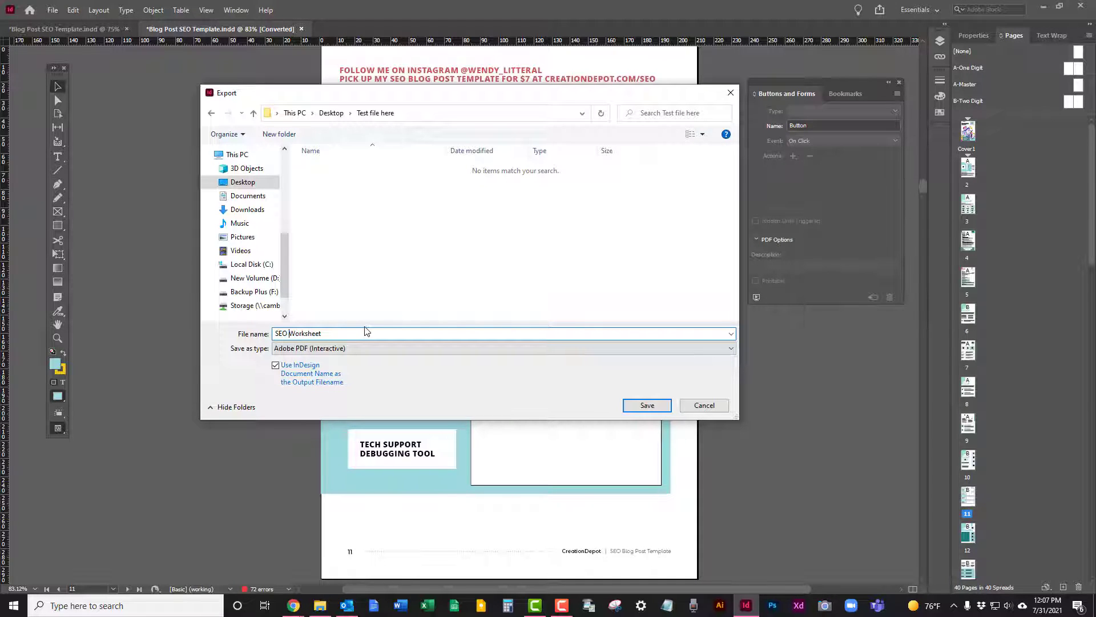
left_click(647, 405)
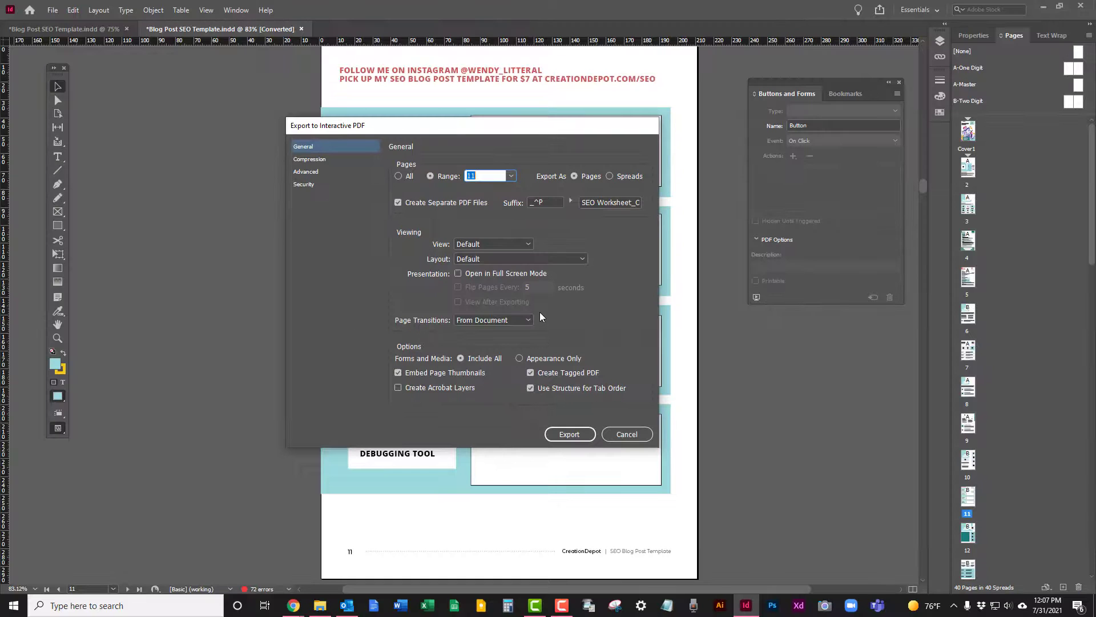
Confirm the export with Range 11, Create Separate PDF Files and Forms and Media: Include All
left_click(570, 435)
Open SEO Worksheet_11.pdf in Acrobat and briefly select, then clear, some heading text
mouse_move(320, 605)
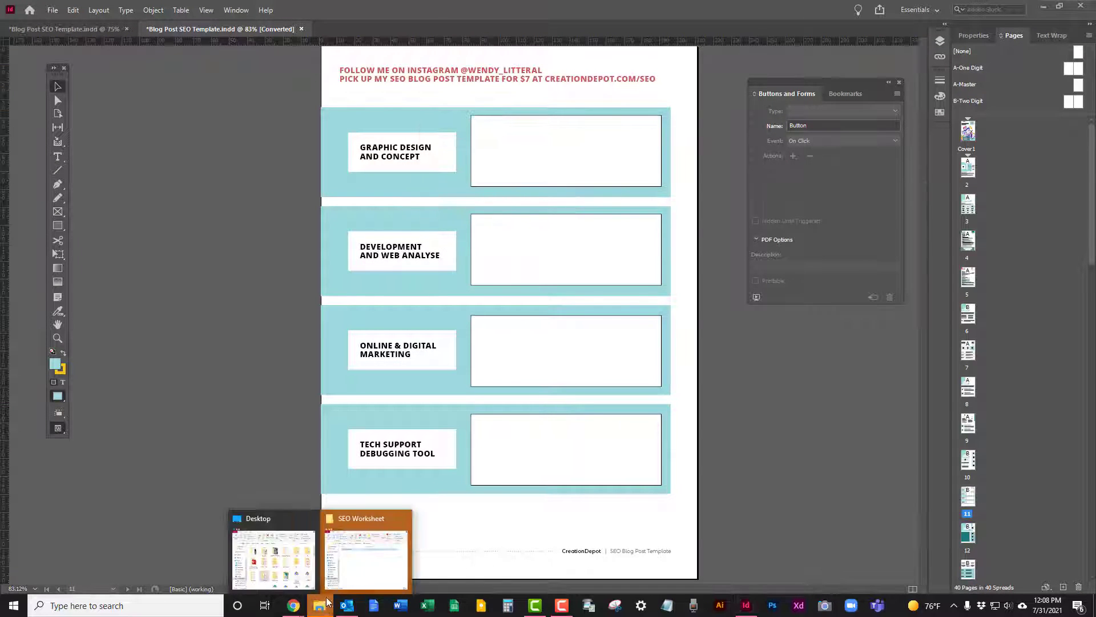
mouse_move(365, 551)
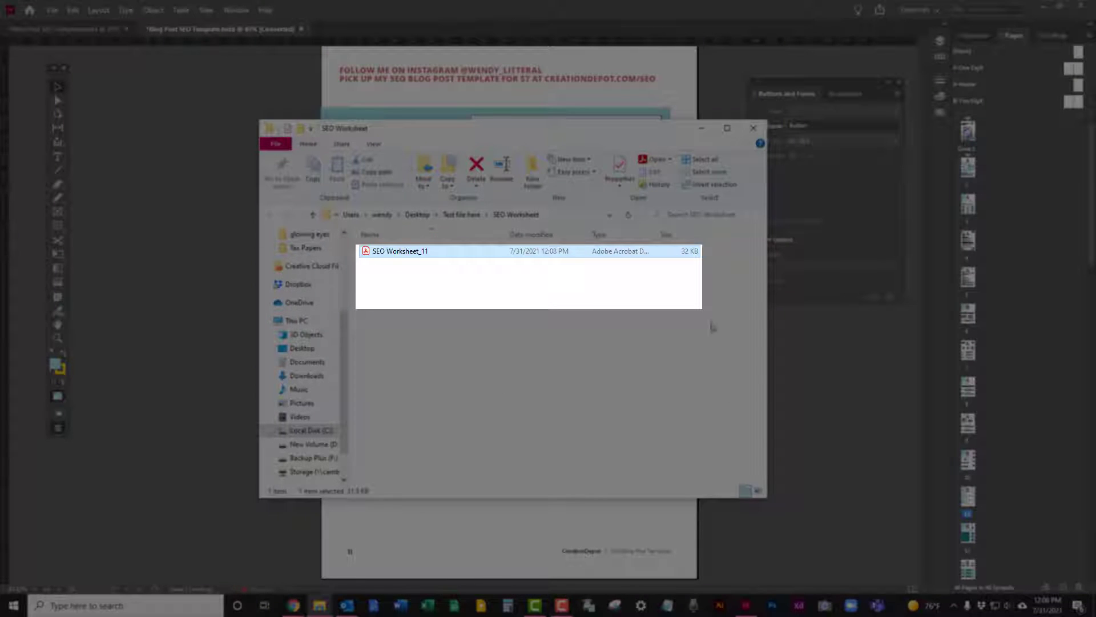
double_click(394, 251)
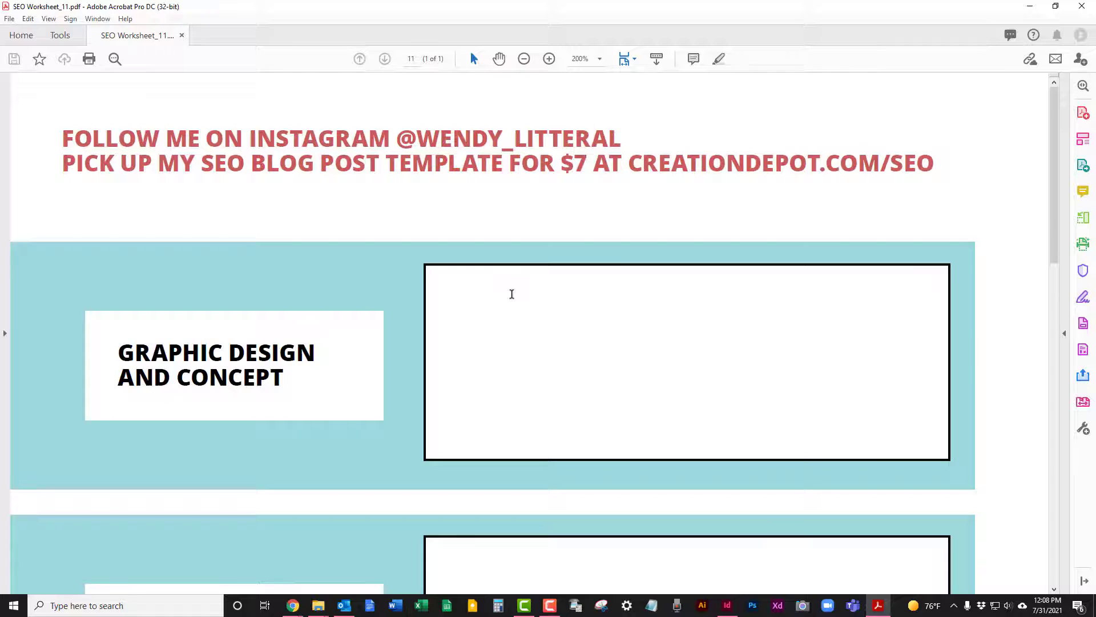
scroll(514, 323, "down", 2)
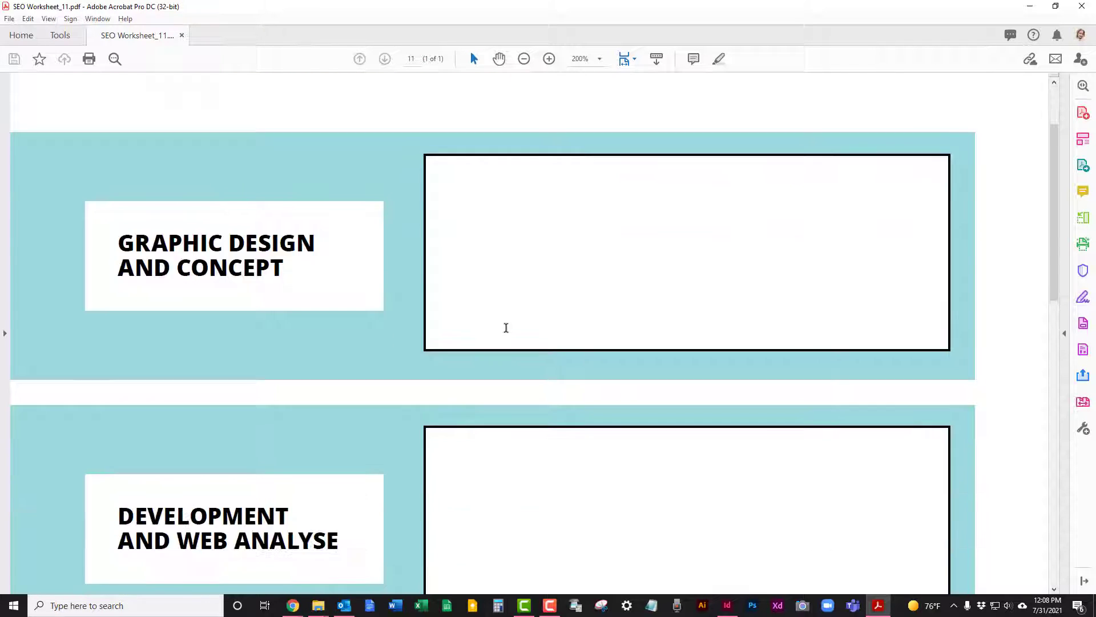
scroll(503, 331, "up", 2)
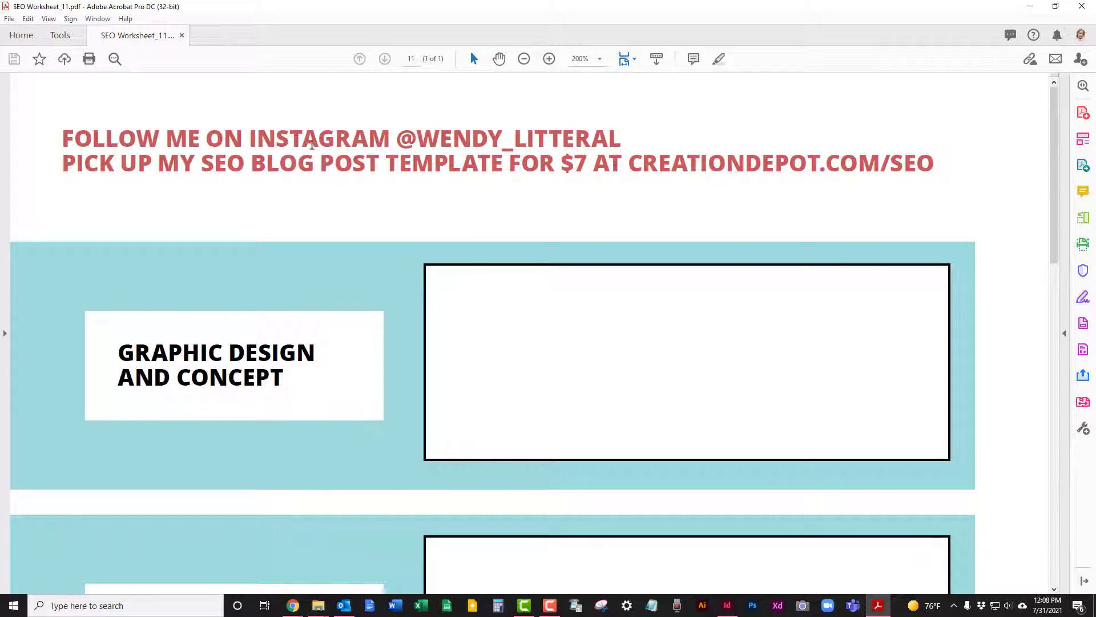
left_click_drag(432, 137, 621, 142)
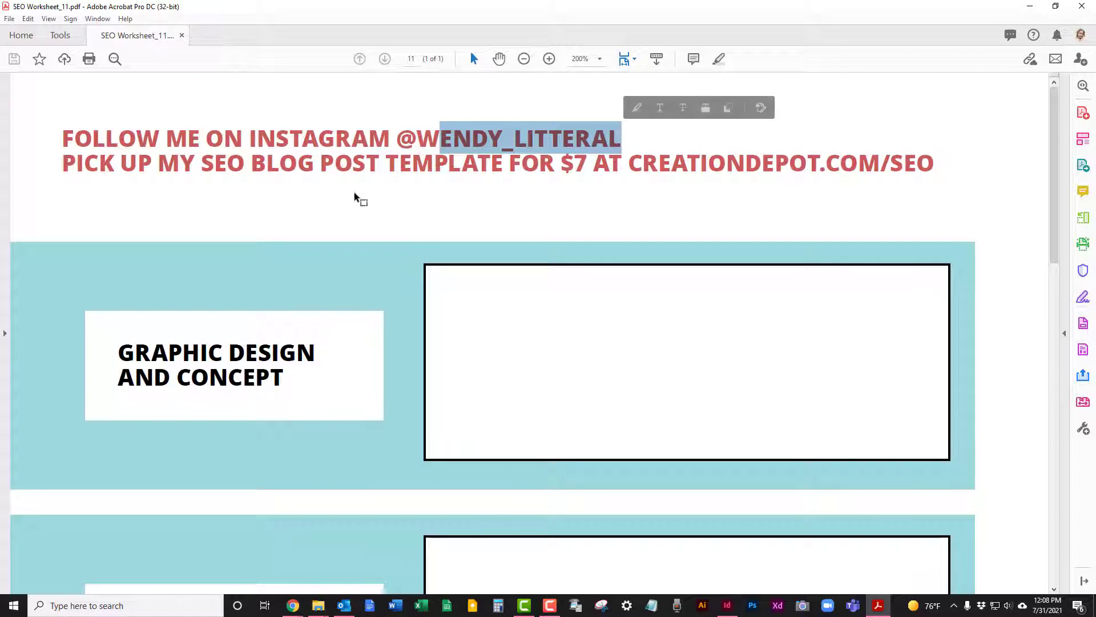
left_click_drag(320, 164, 586, 165)
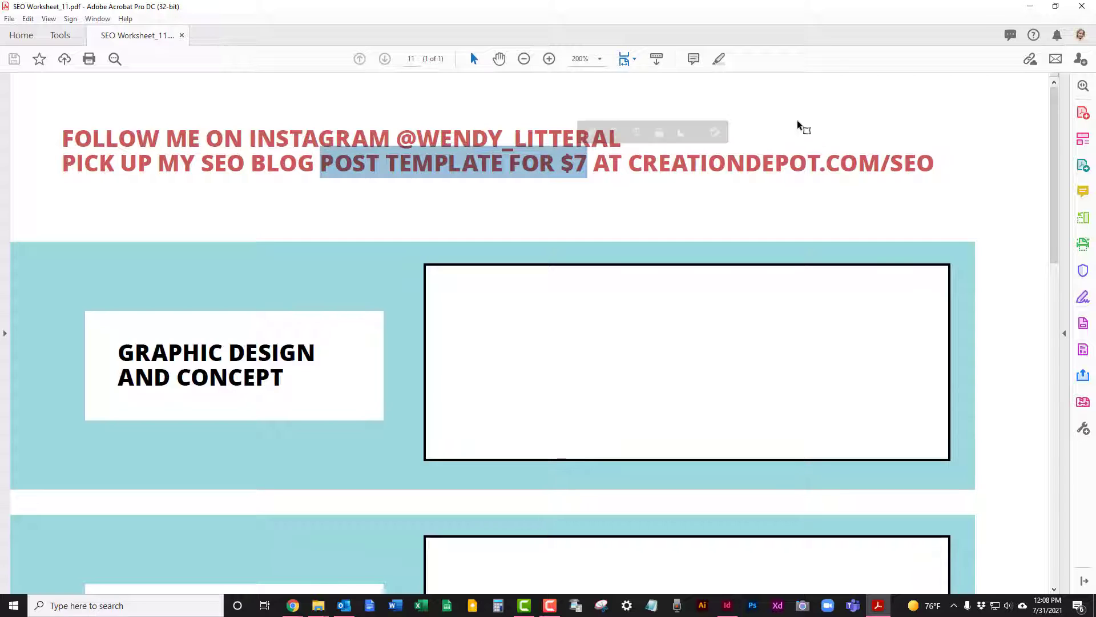
left_click(642, 161)
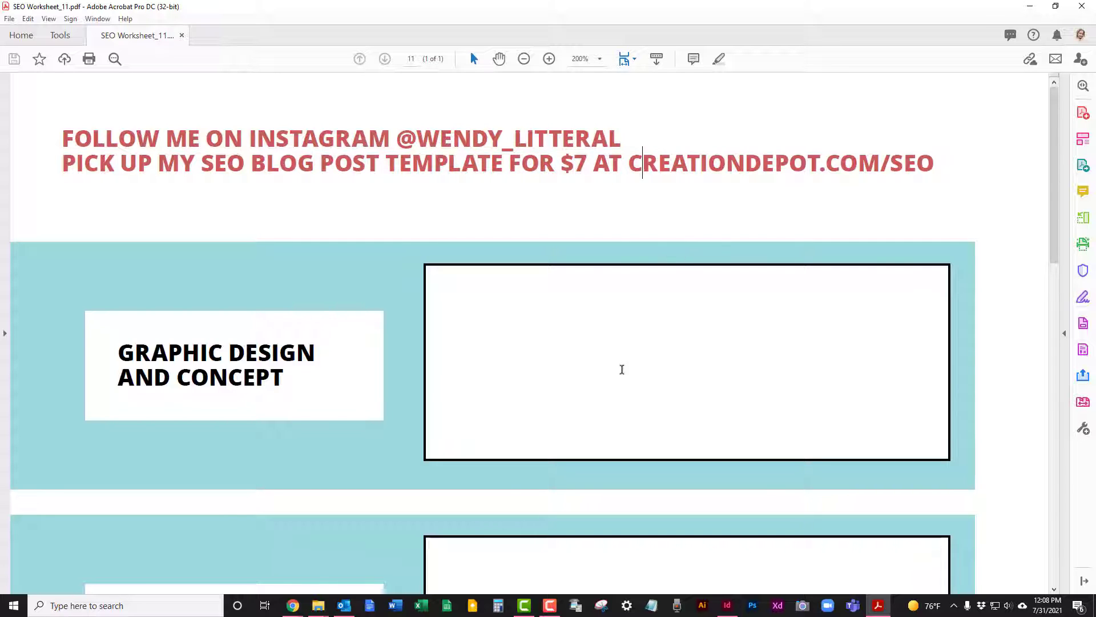
Type 'test' and an Instagram follow note with a handle into the first answer box
scroll(622, 369, "down", 3)
scroll(602, 330, "up", 1)
left_click(575, 245)
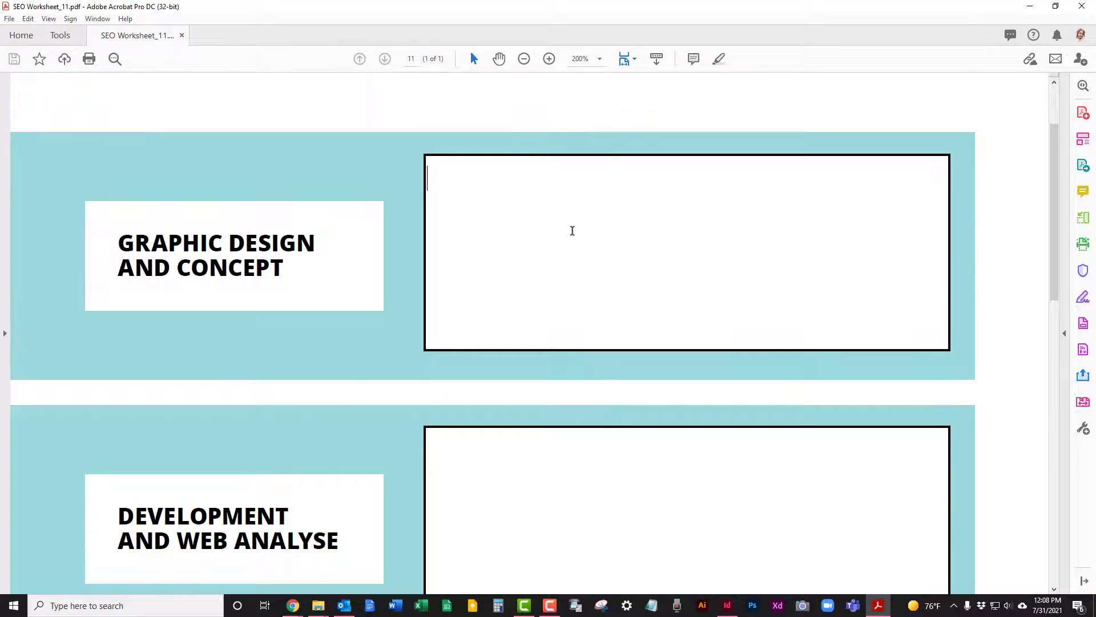
type("test")
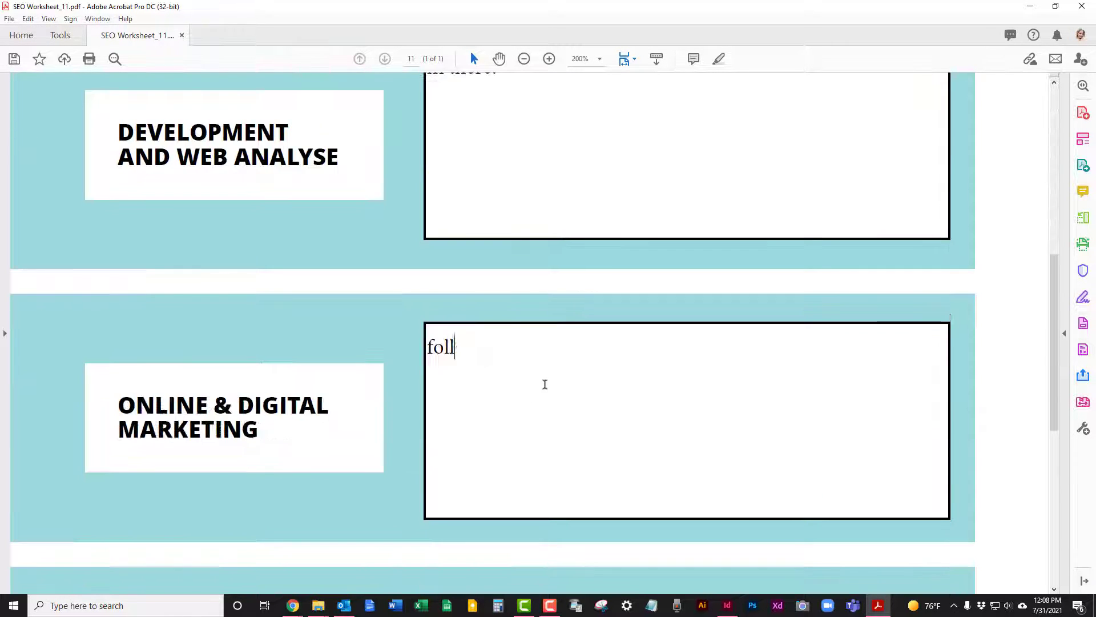
type("low me on in")
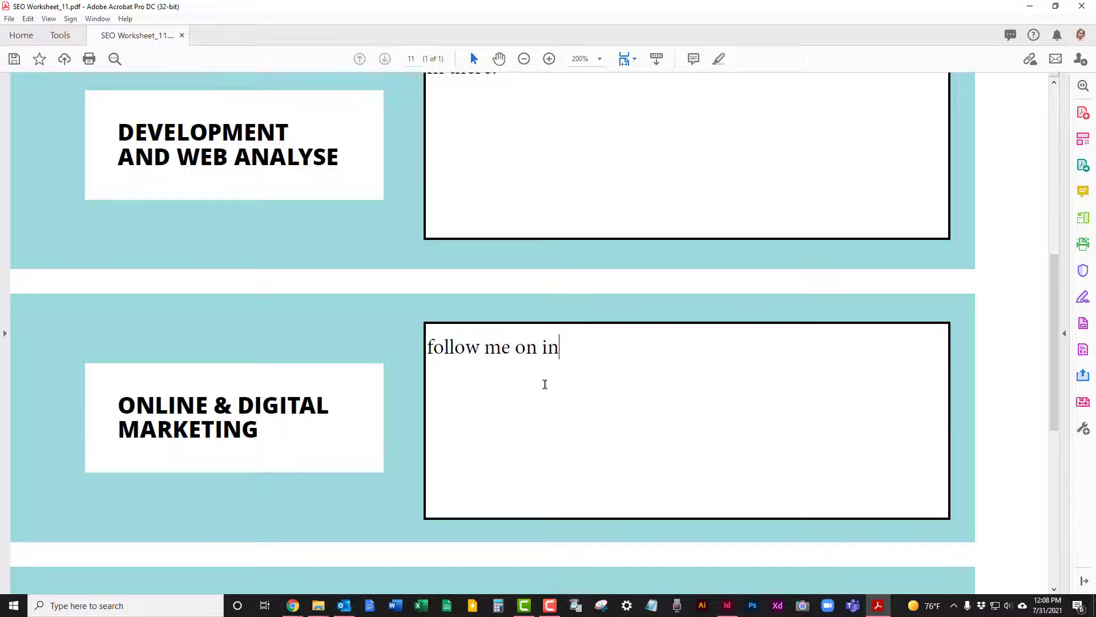
type("stagram!! ")
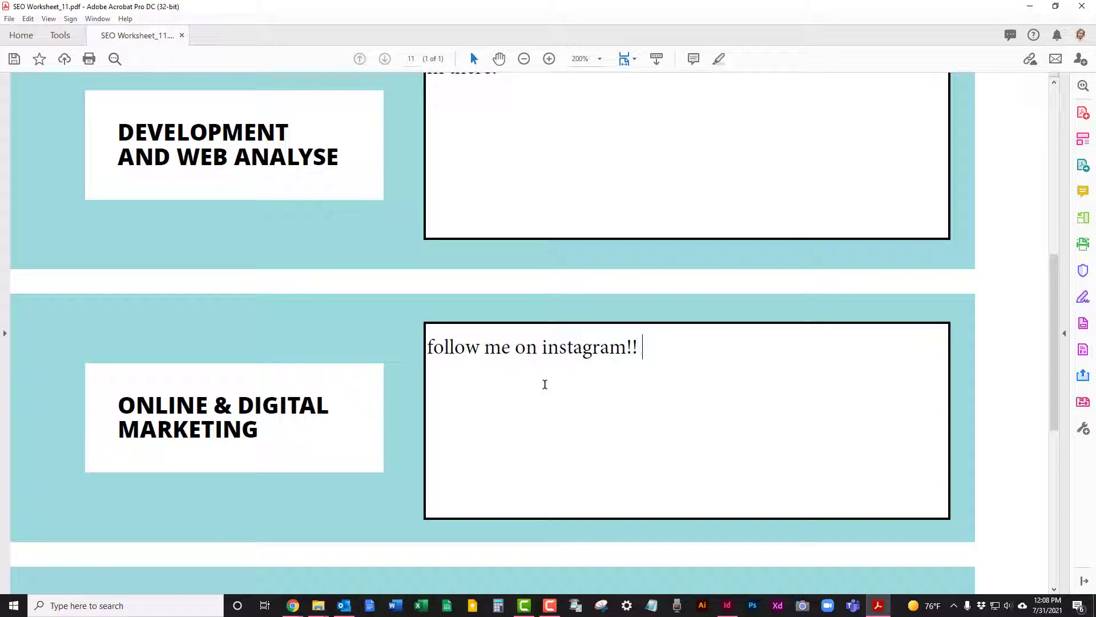
type("wendy_littera")
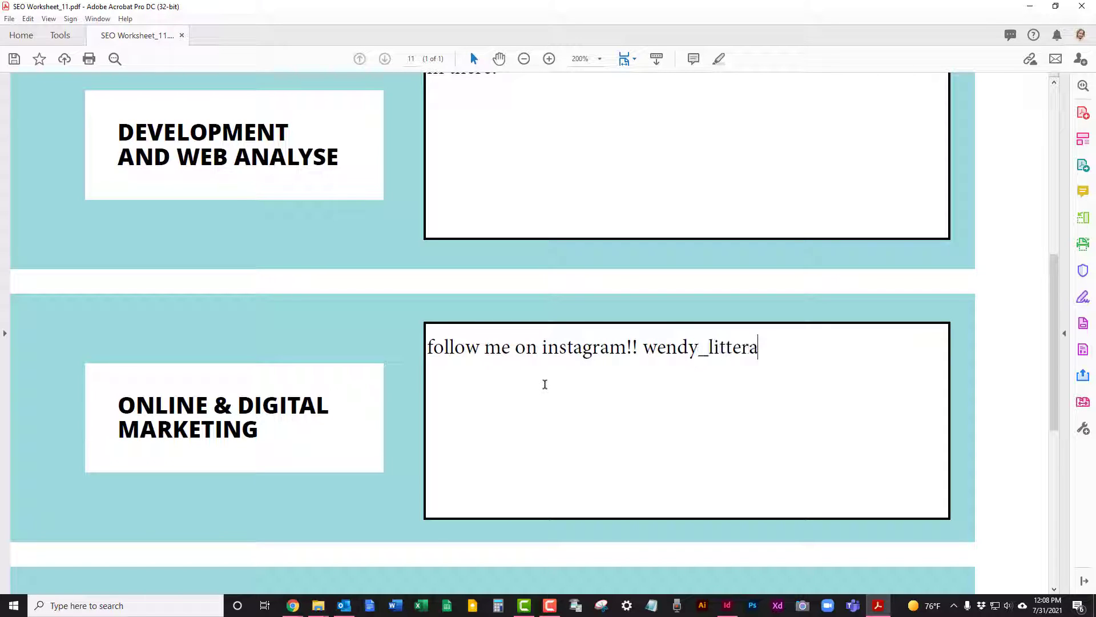
type("l")
Fill the Tech Support answer box with 'once more' and scroll to review the entries
key("Tab")
type("once more")
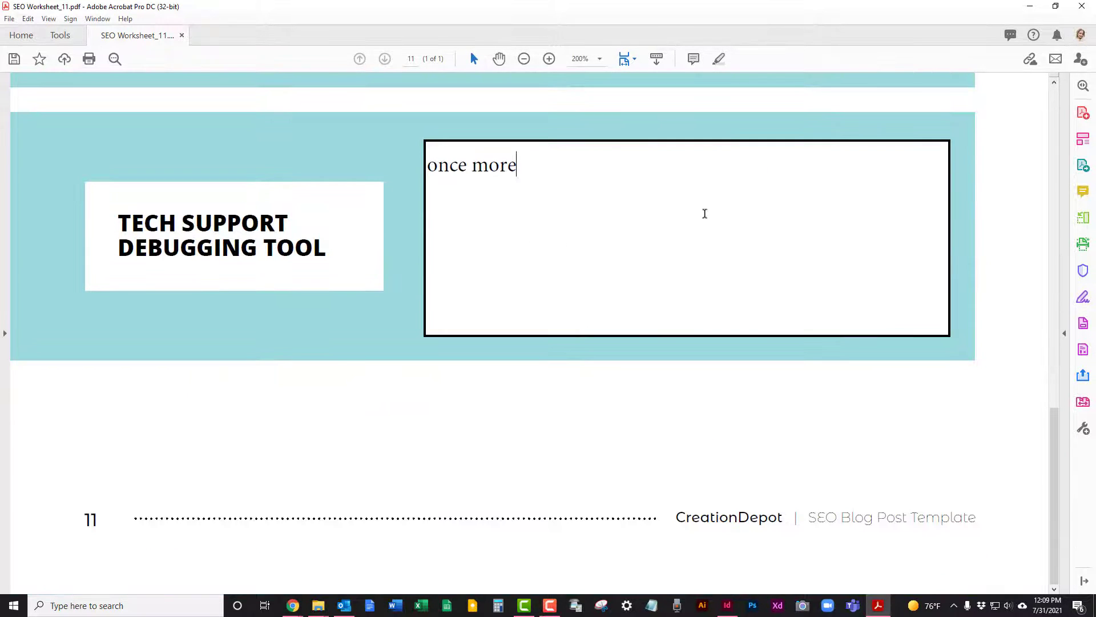
scroll(580, 436, "up", 8)
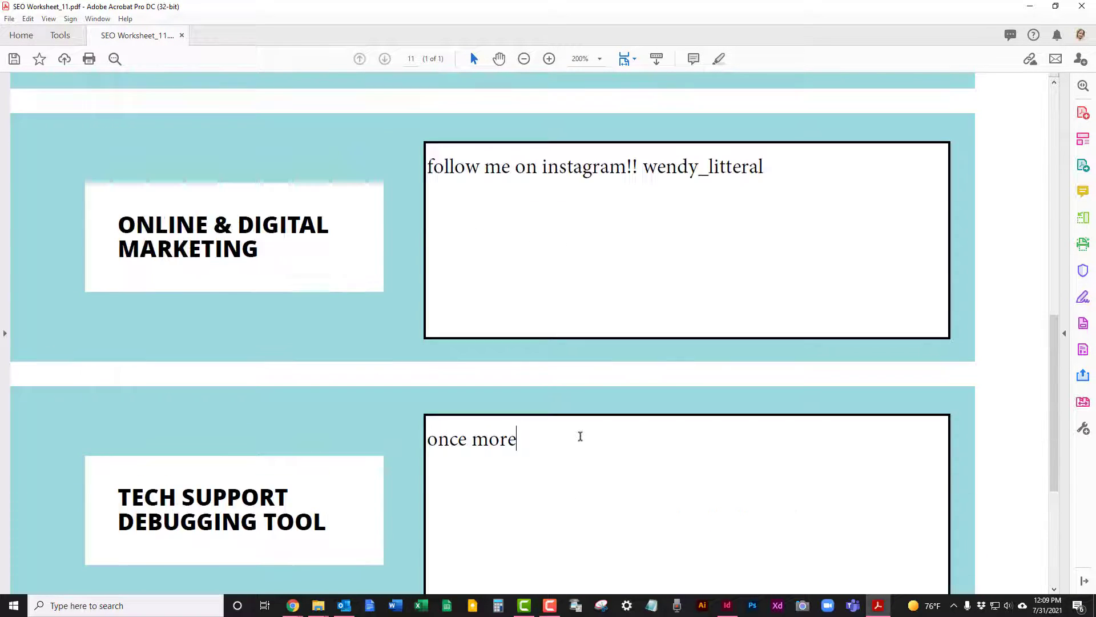
scroll(581, 437, "up", 8)
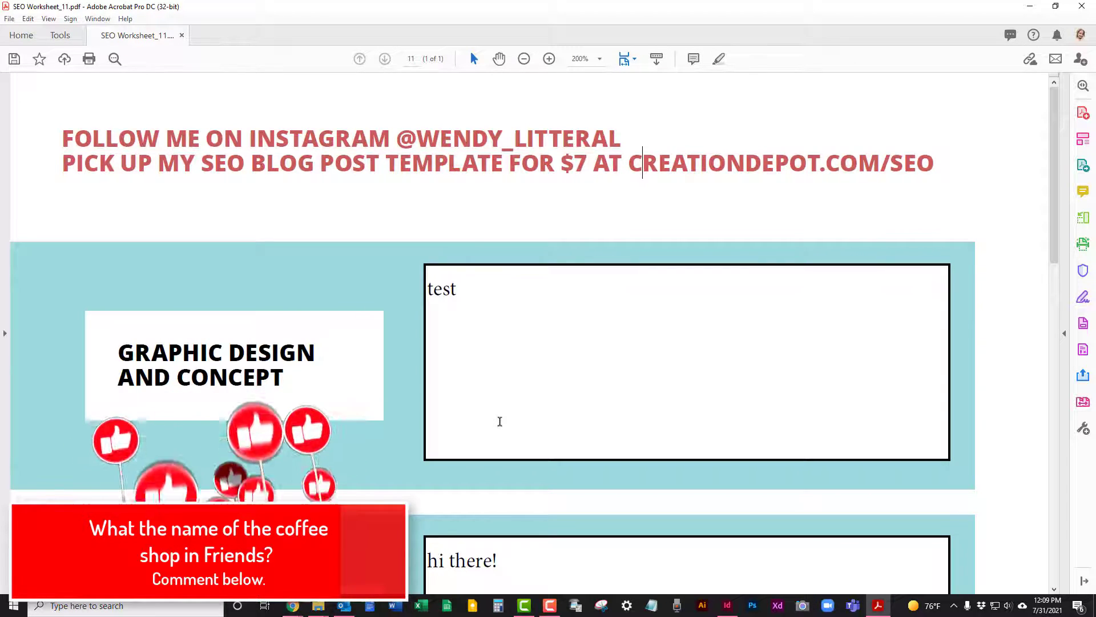
scroll(471, 390, "down", 9)
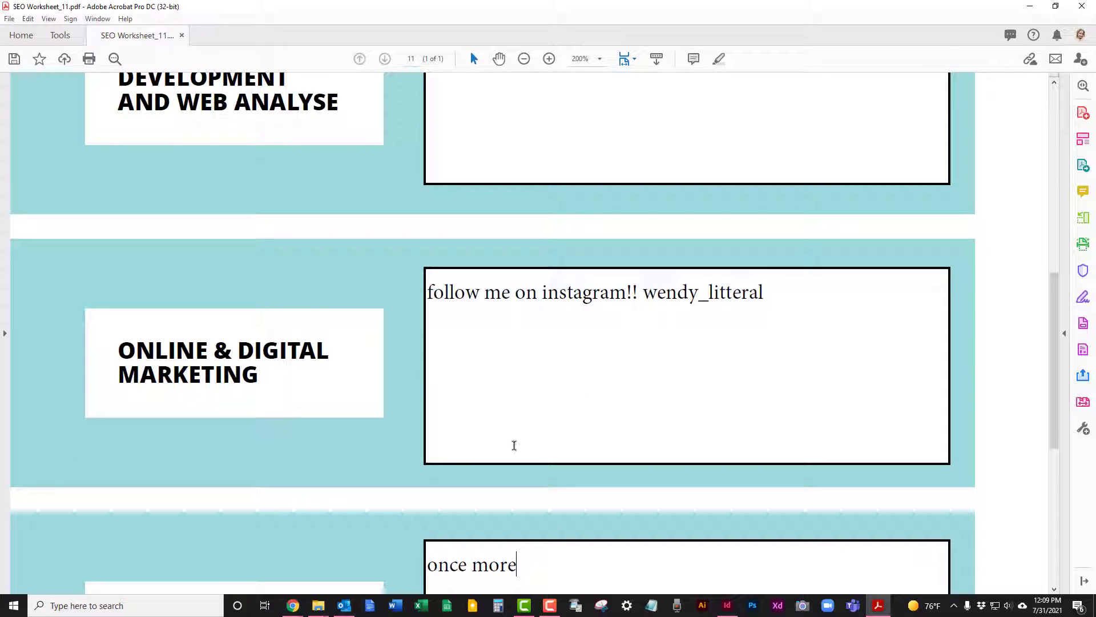
scroll(513, 443, "down", 4)
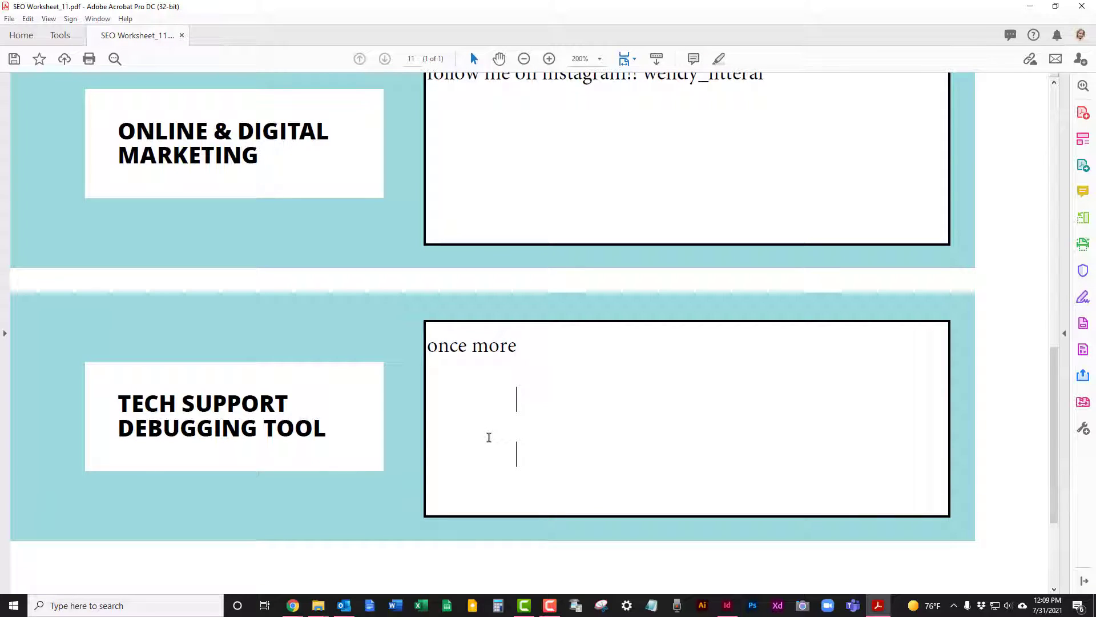